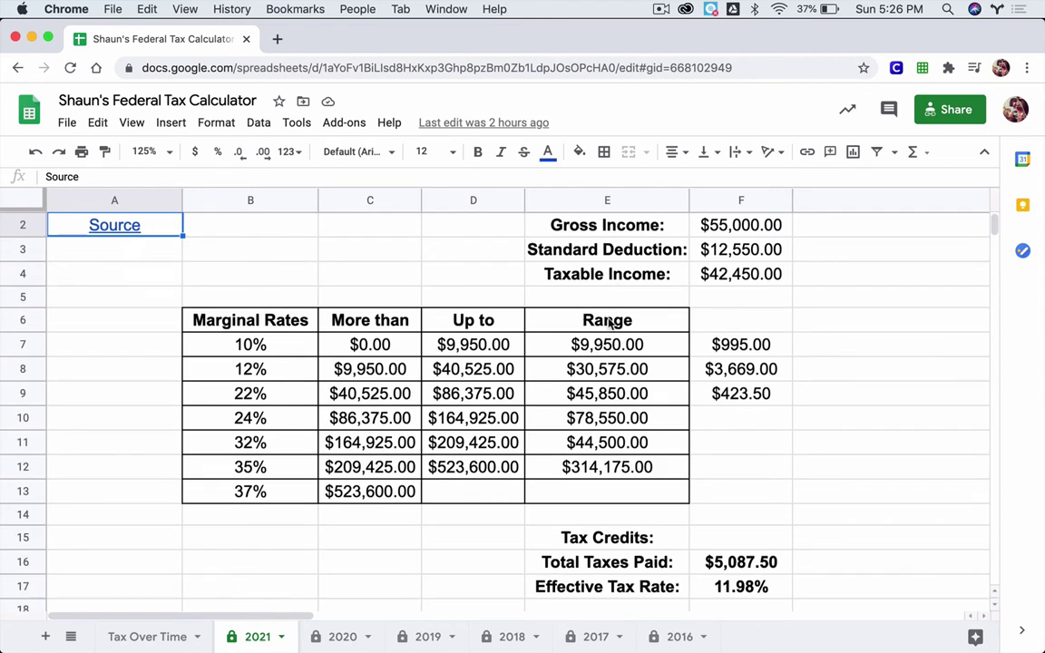
Set the gross income on the 2021 sheet to 100,000, accepting the edit to the protected range.
click(714, 227)
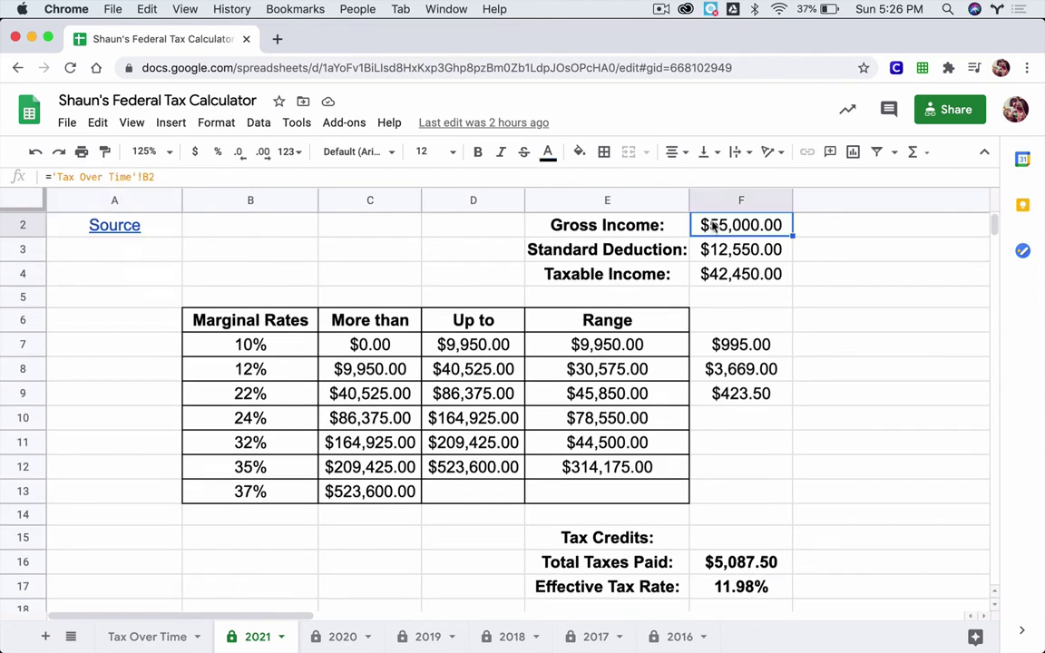
text(100,)
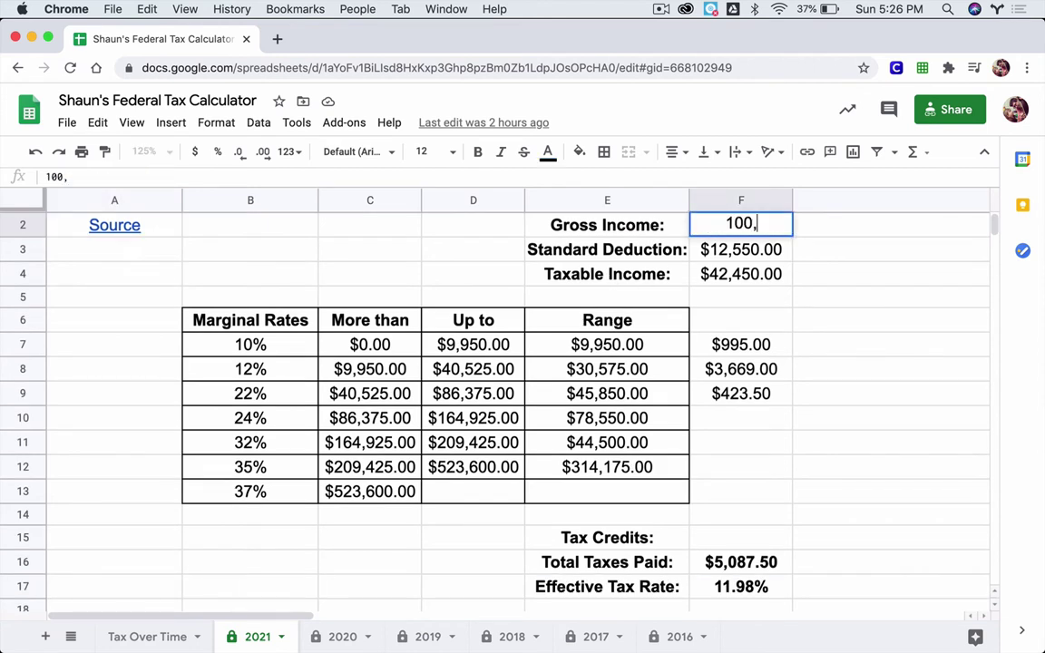
text(000)
key(Return)
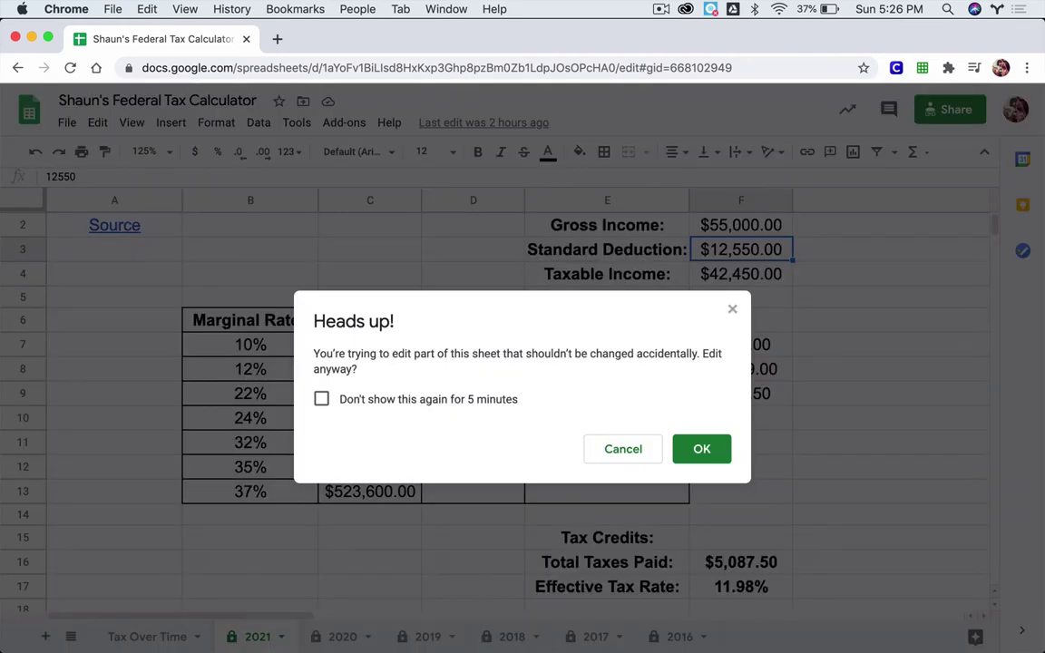
click(691, 450)
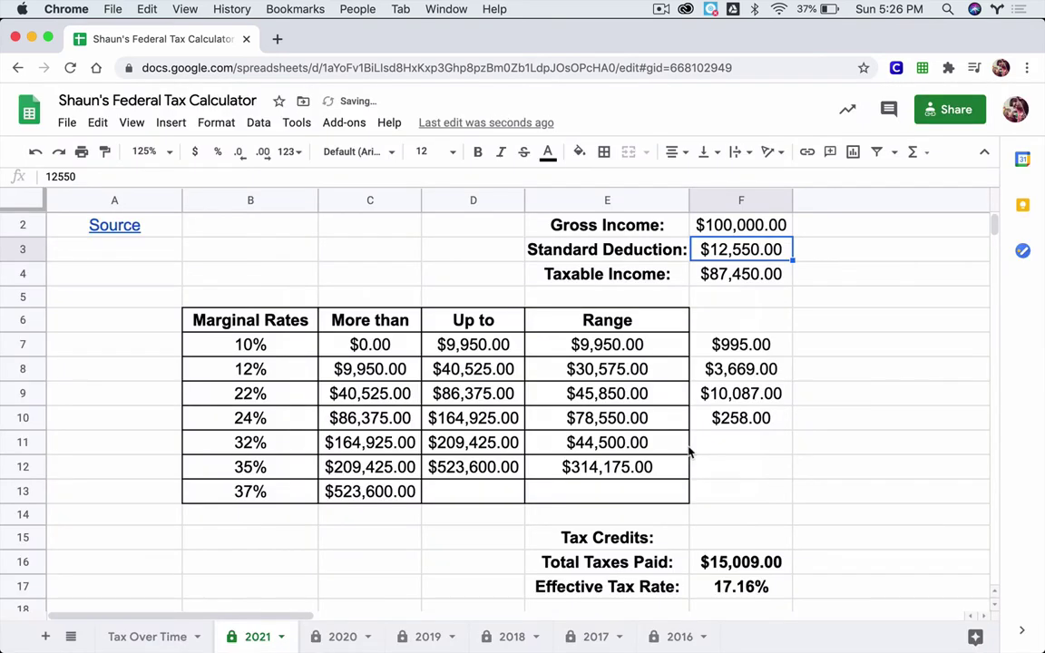
Examine the taxable income against the 24% bracket's lower limit and the tax calculated for that bracket.
click(735, 287)
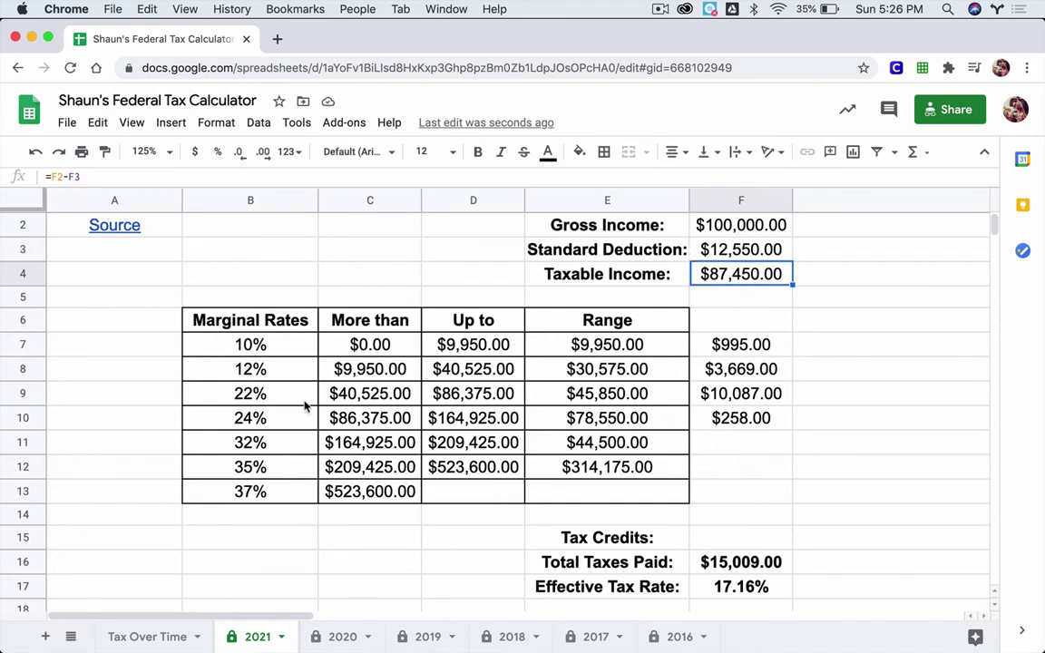
click(270, 421)
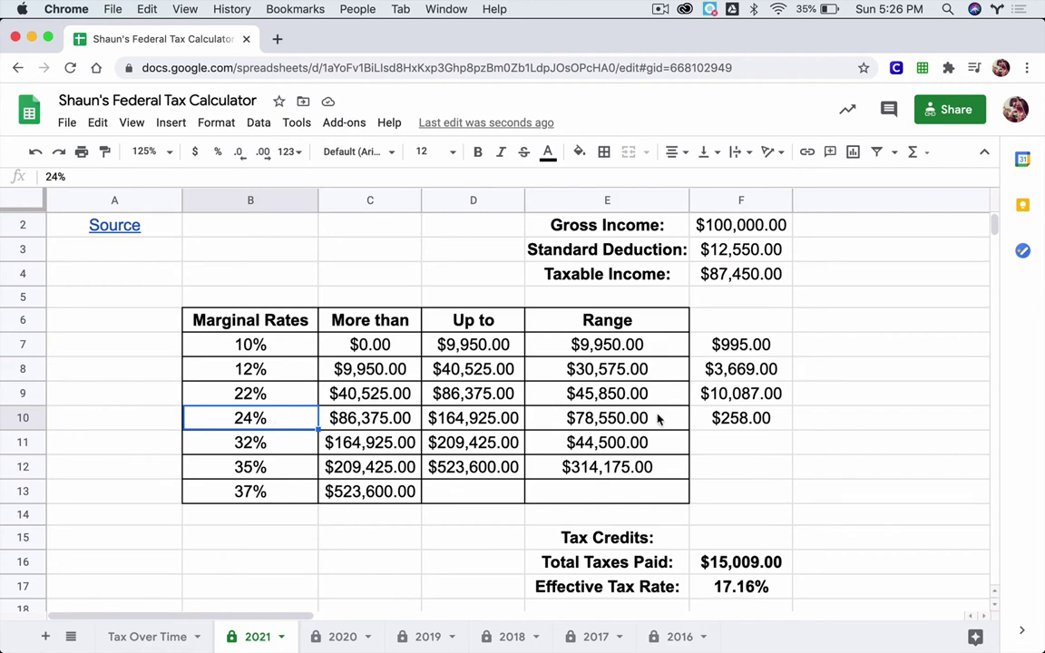
click(742, 420)
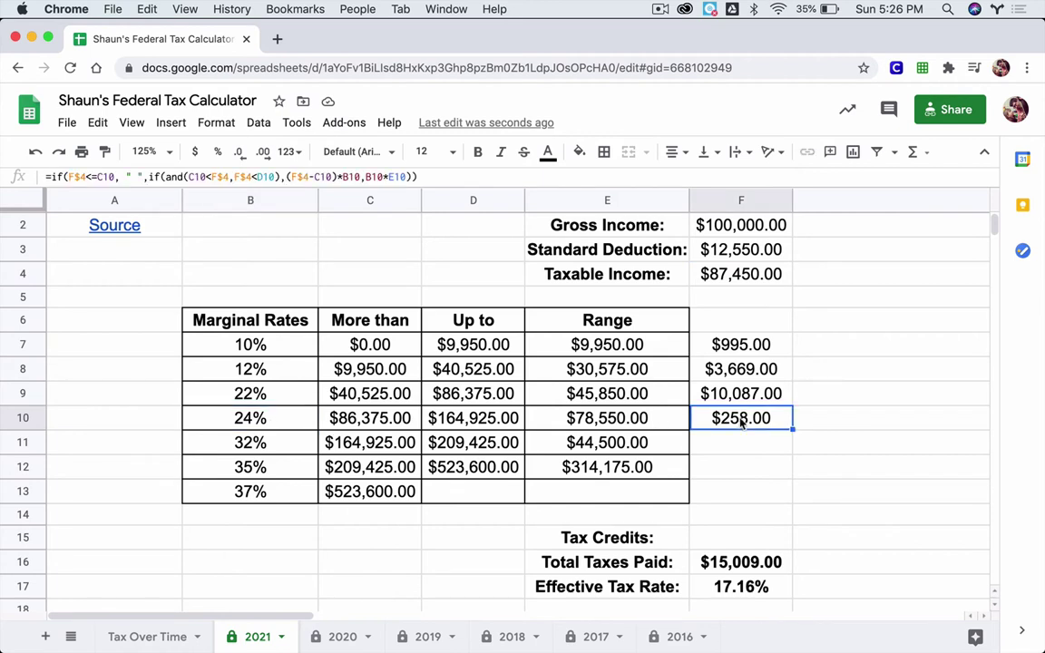
click(737, 279)
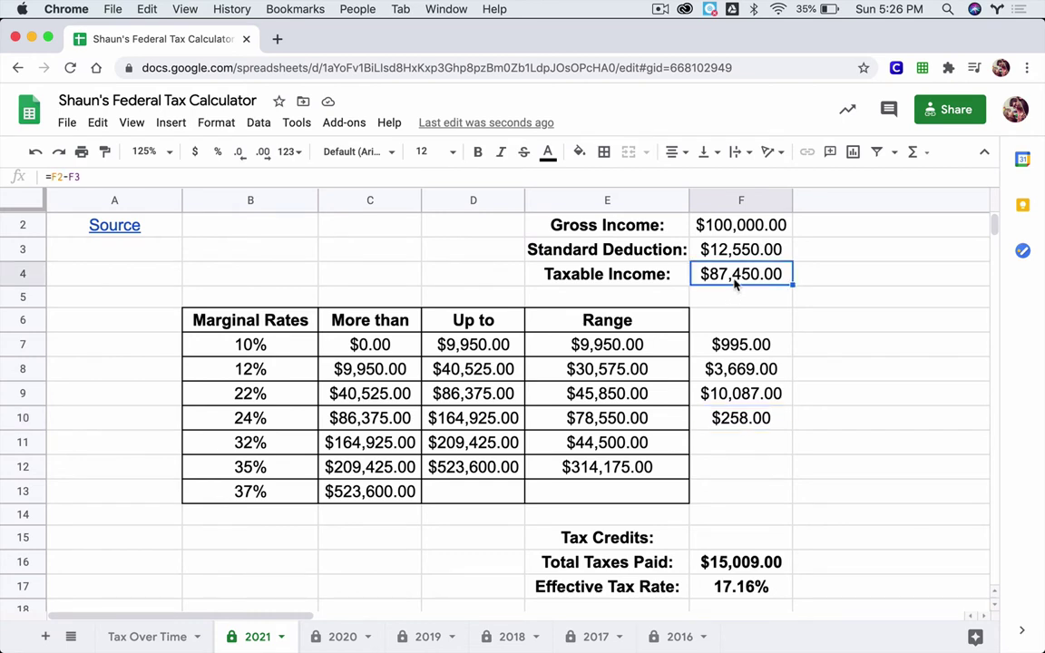
click(387, 421)
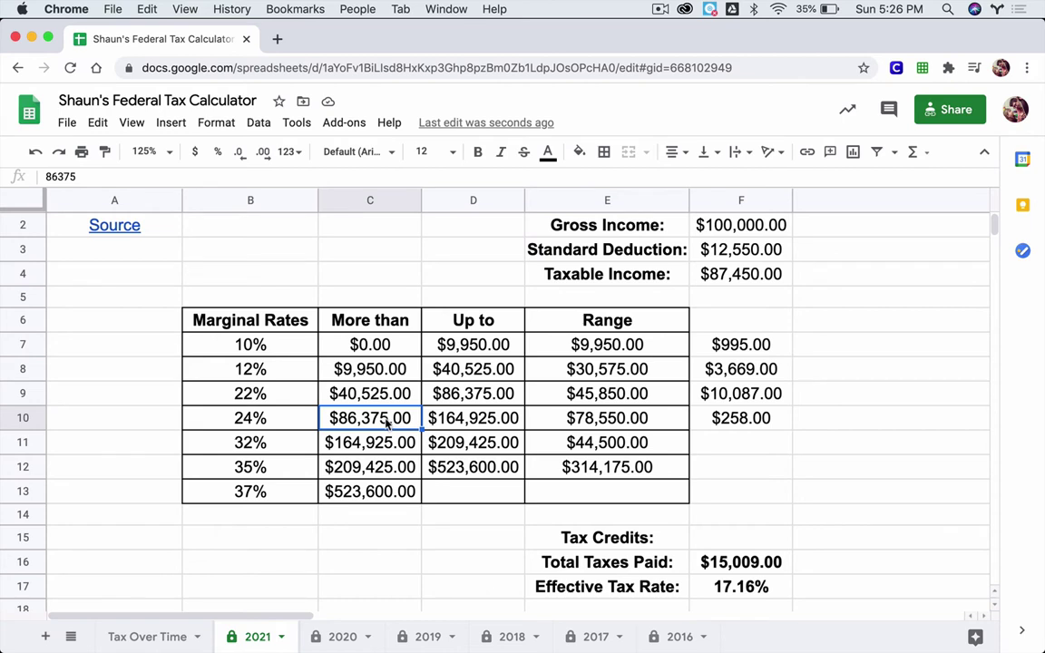
Review the 22%, 12% and 10% marginal rates together with their income limits.
click(290, 399)
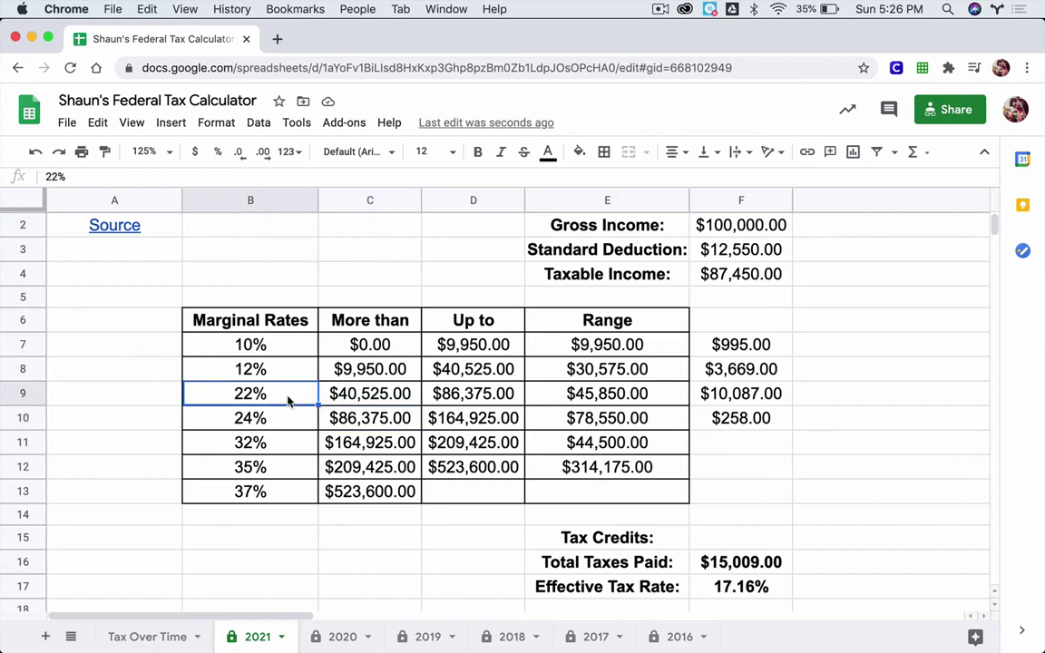
click(372, 396)
key(shift+Right)
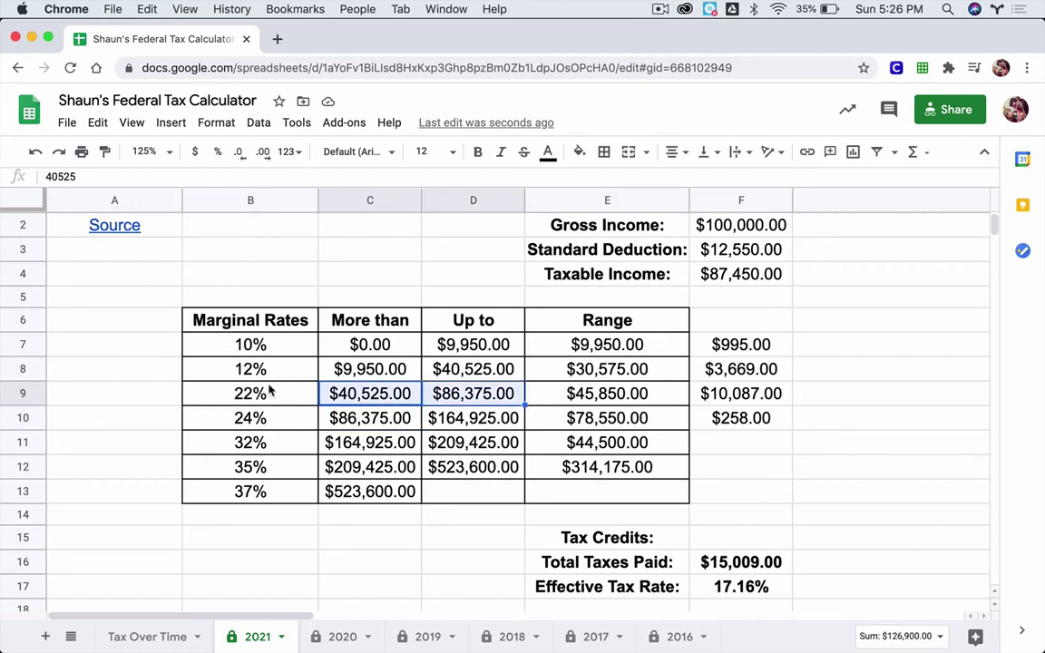
click(254, 374)
drag(341, 371, 445, 372)
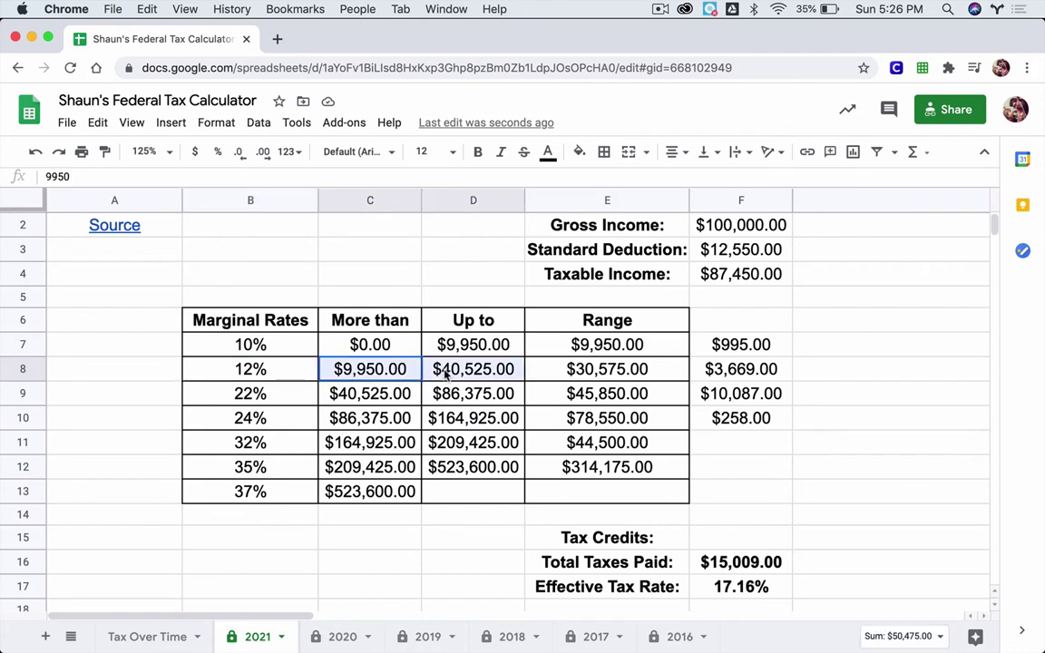
click(263, 349)
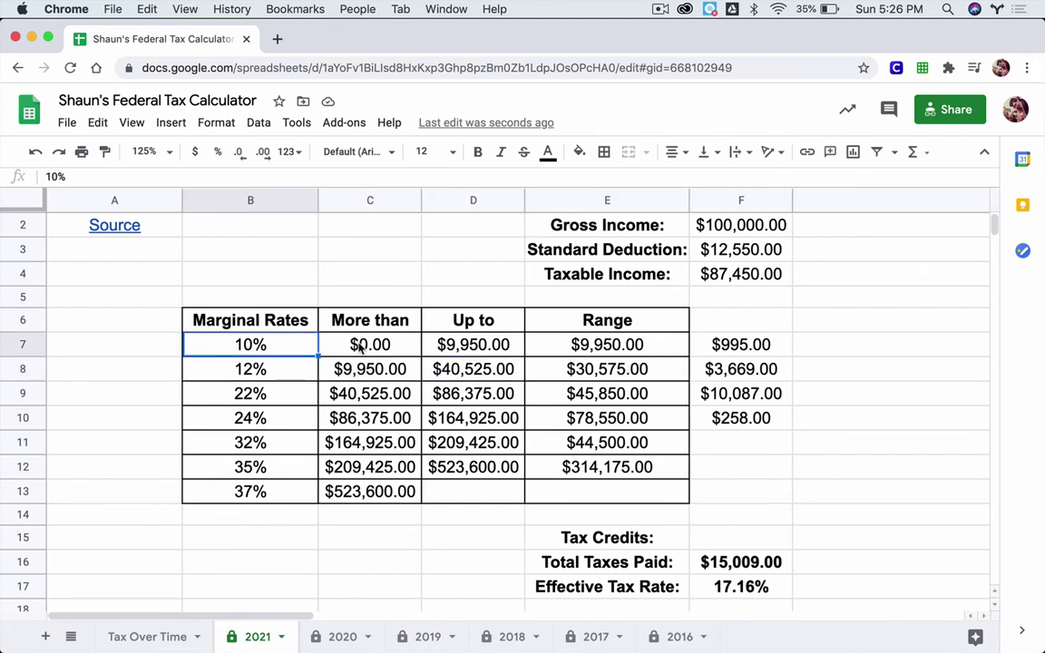
drag(360, 348, 444, 343)
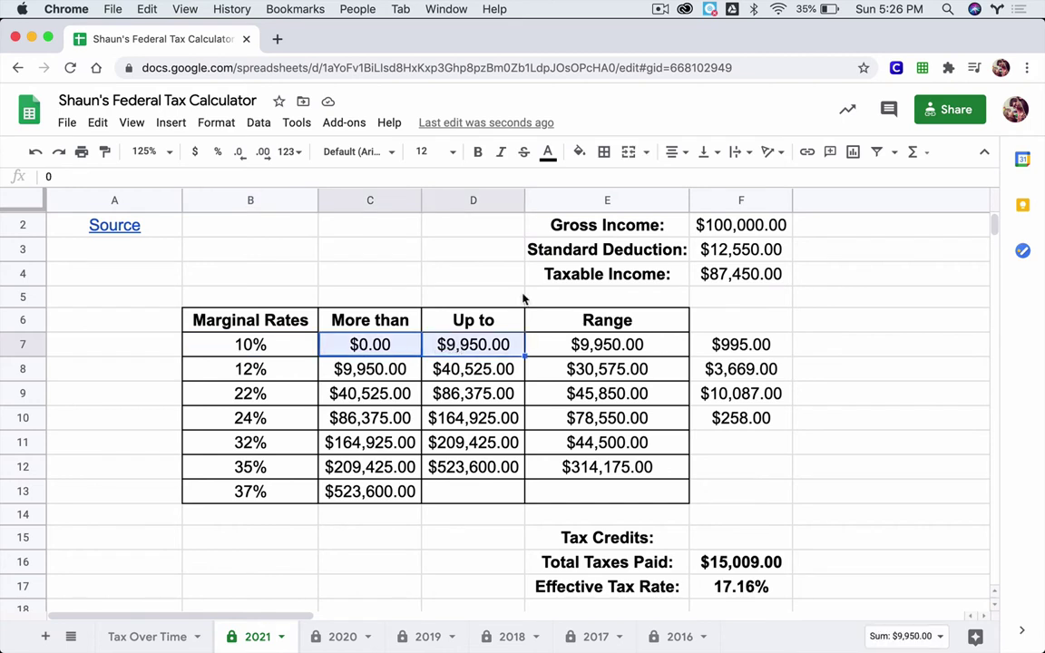
Inspect the tax formulas for each bracket in column F, from the 10% row downward.
click(700, 343)
key(Down)
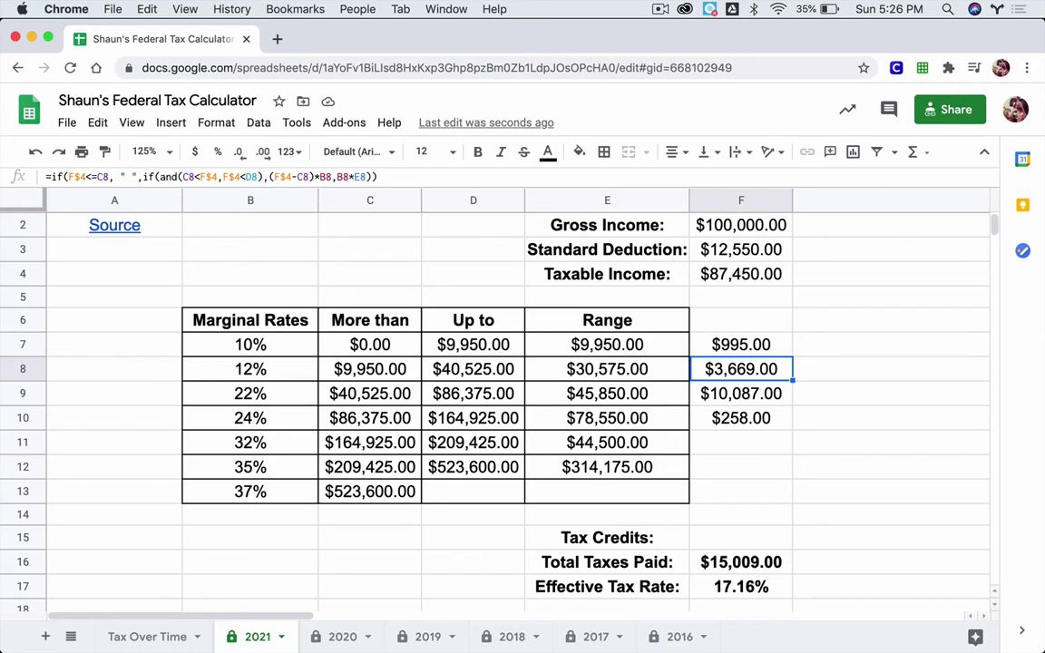
click(740, 392)
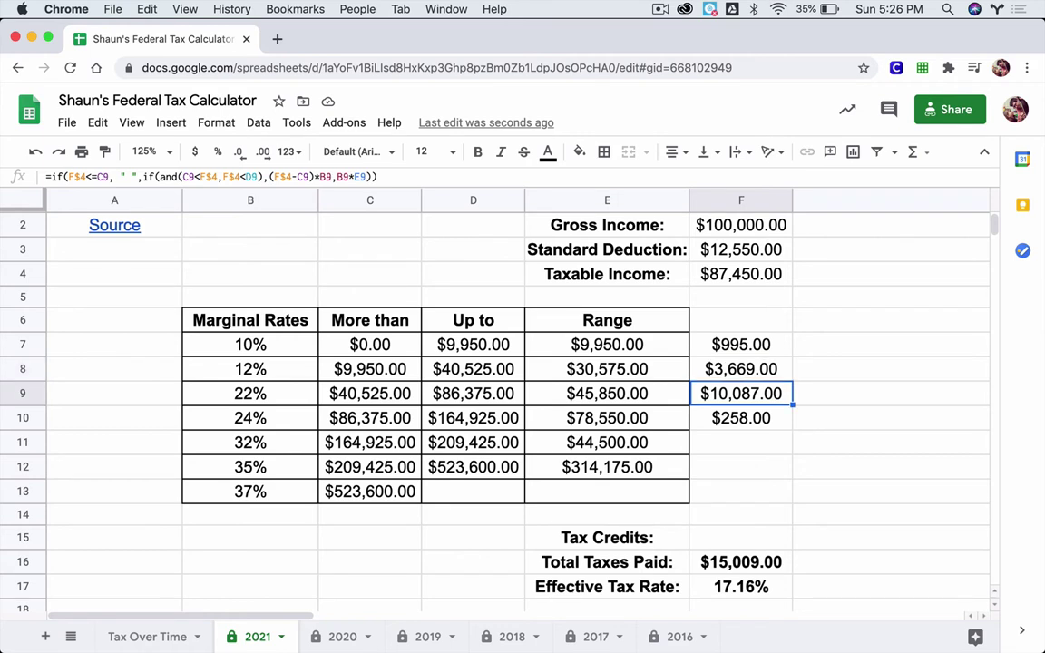
key(Down)
key(Down)
key(Down)
key(Down)
key(Down)
key(Down)
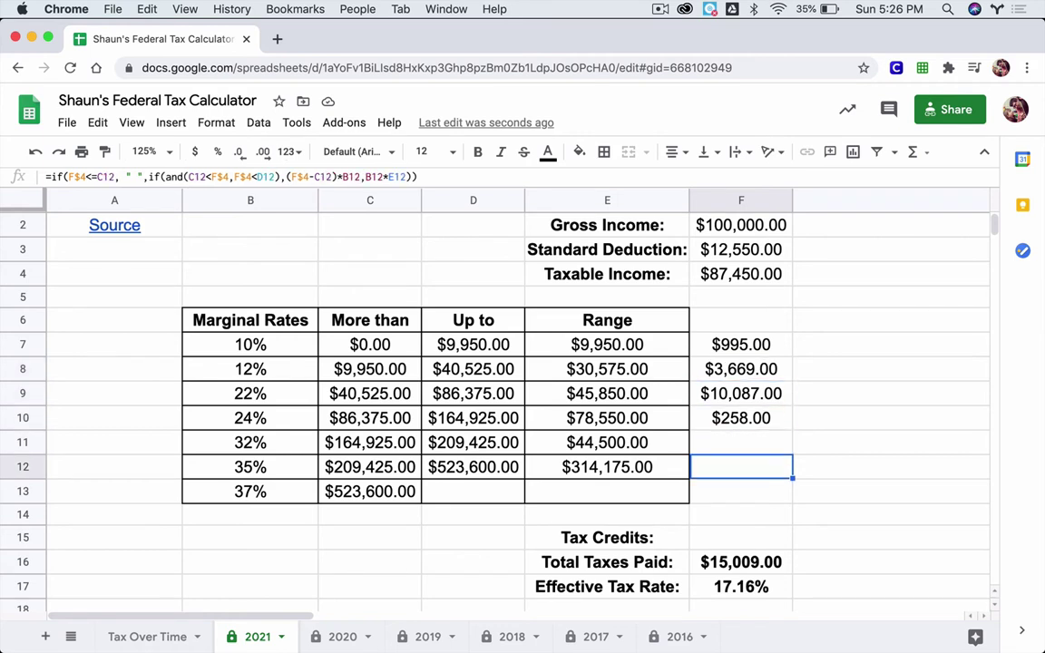
Inspect the total taxes paid, the taxable income and the effective tax rate formula.
click(741, 561)
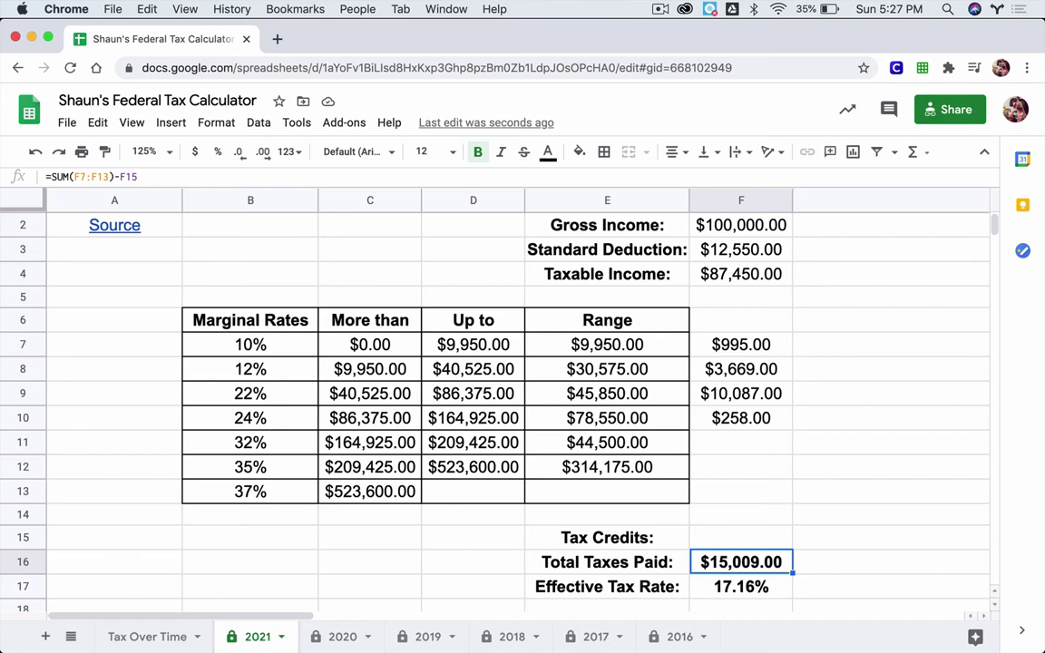
click(736, 277)
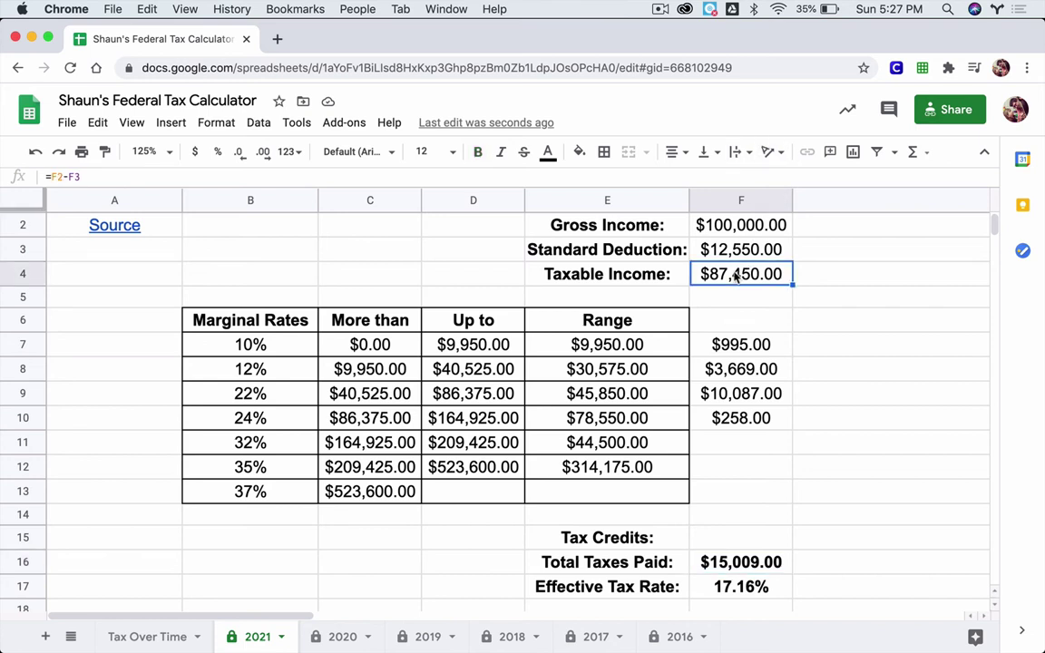
click(726, 586)
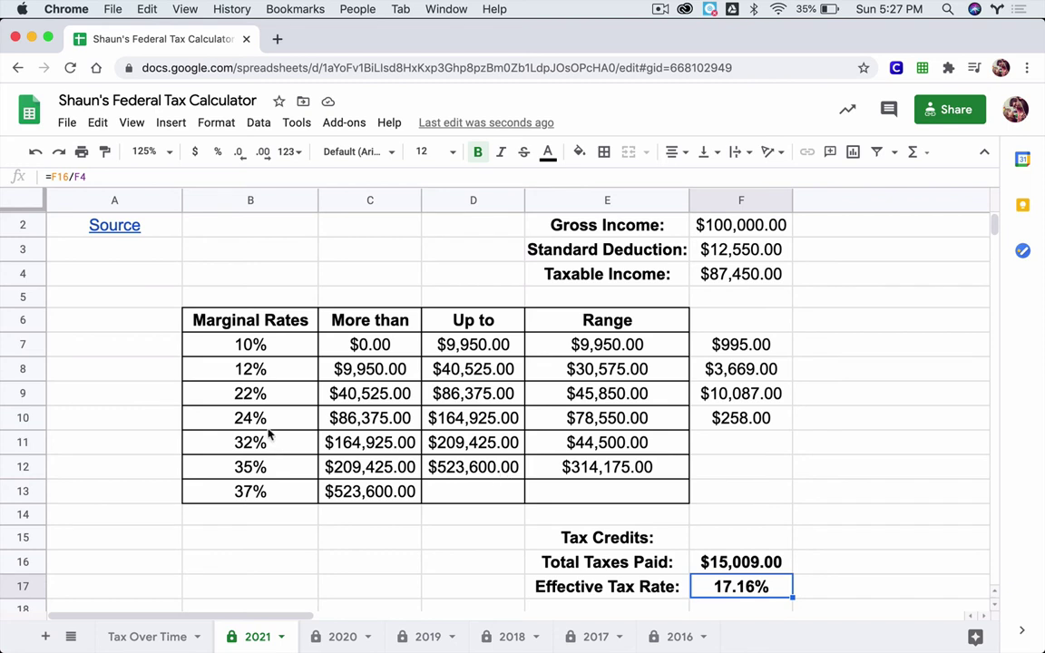
Compare the effective tax rate with the 24% bracket row and the lower marginal rates.
drag(270, 420, 606, 422)
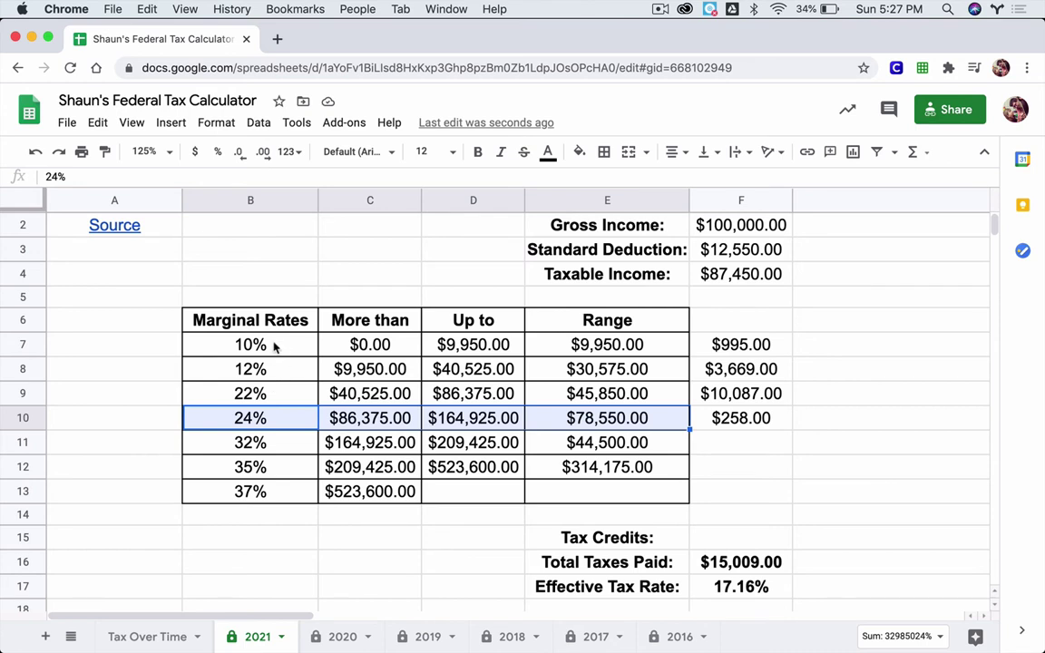
click(727, 587)
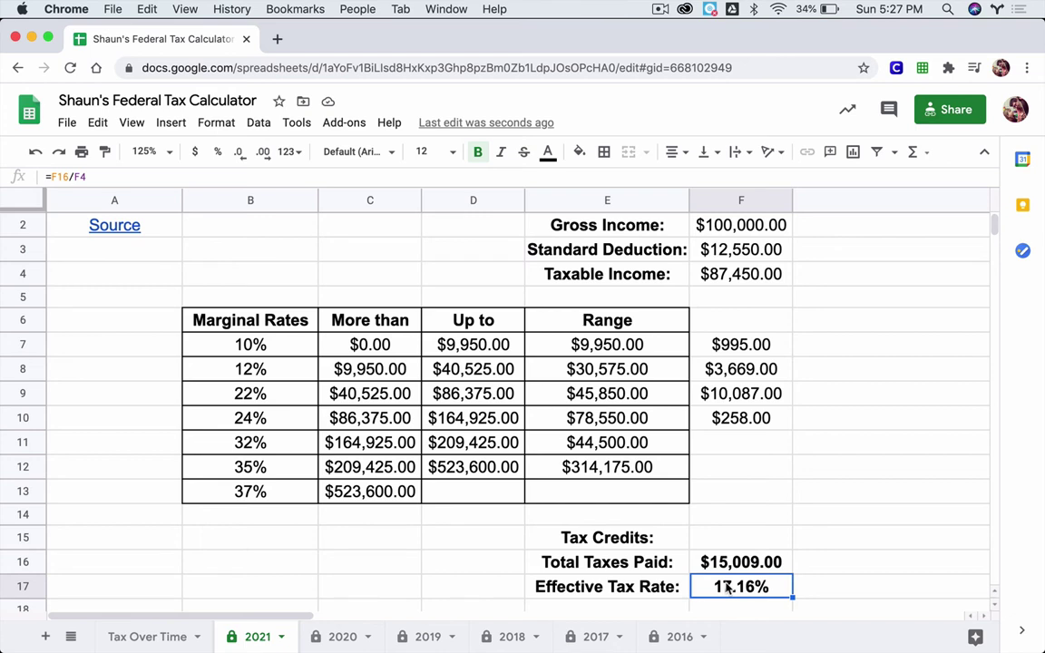
click(269, 415)
click(269, 395)
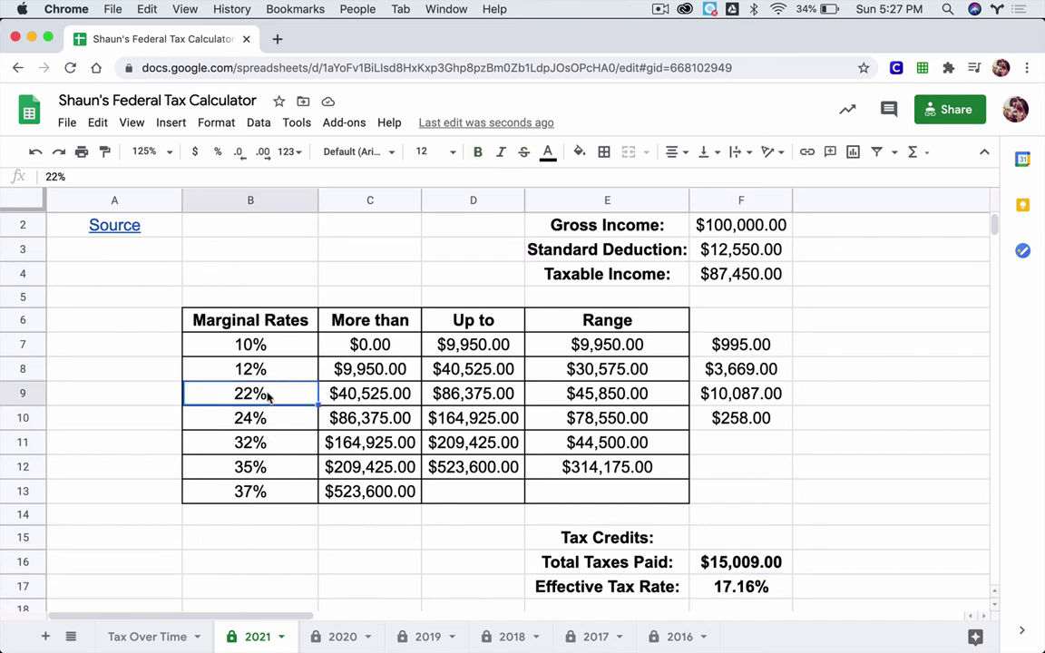
click(273, 367)
click(279, 346)
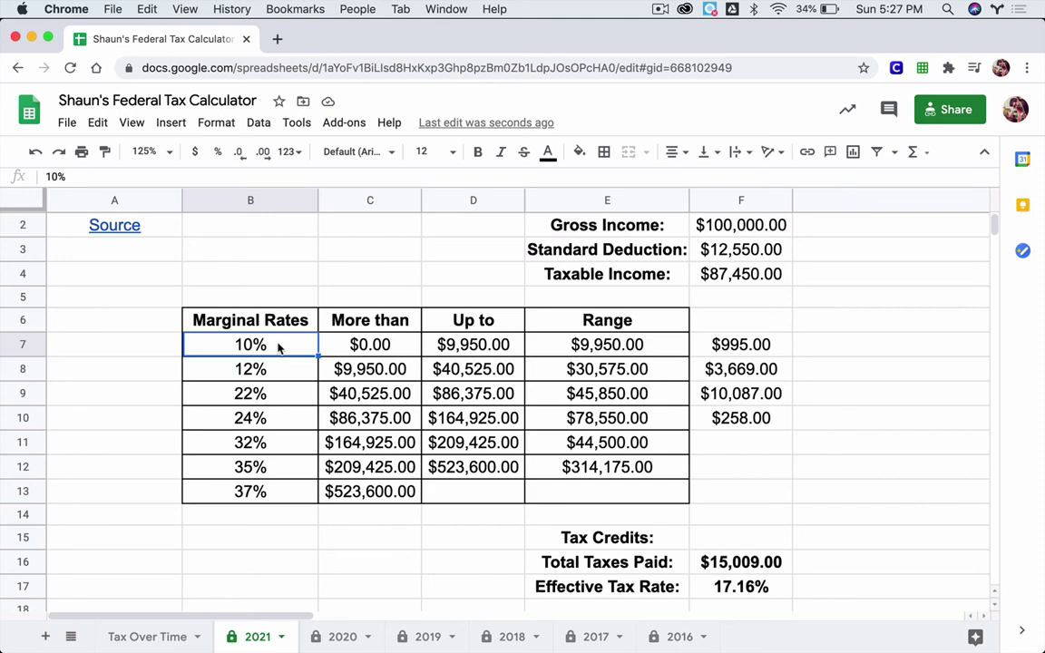
Switch to the PowerPoint slide show and advance to Definition 1 of effective tax rates, Taxes/Gross Income.
key(super+Tab)
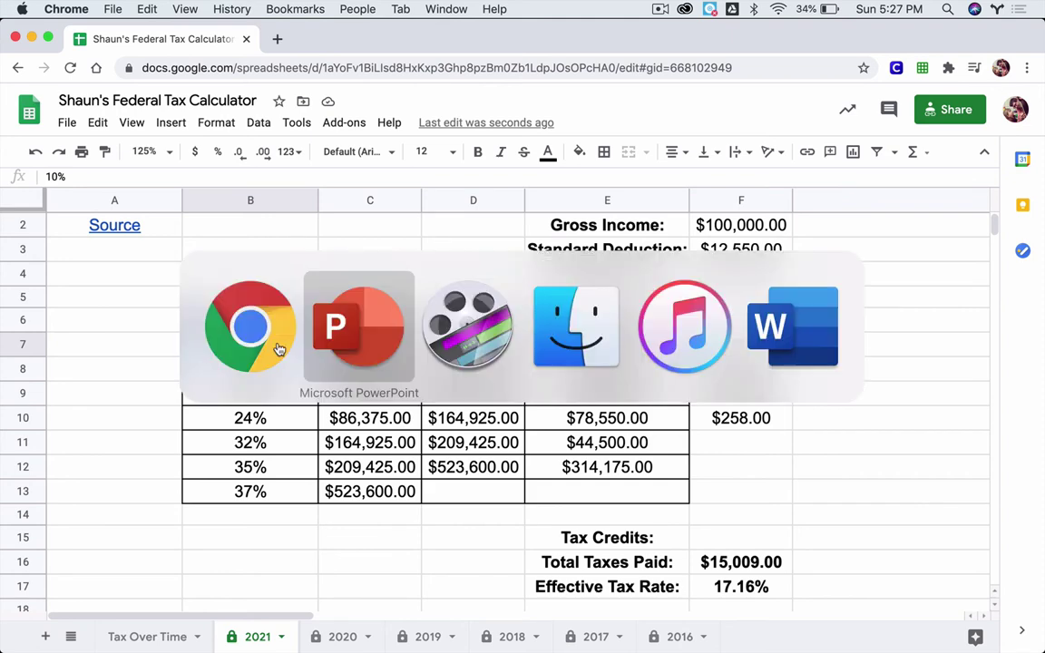
key(Right)
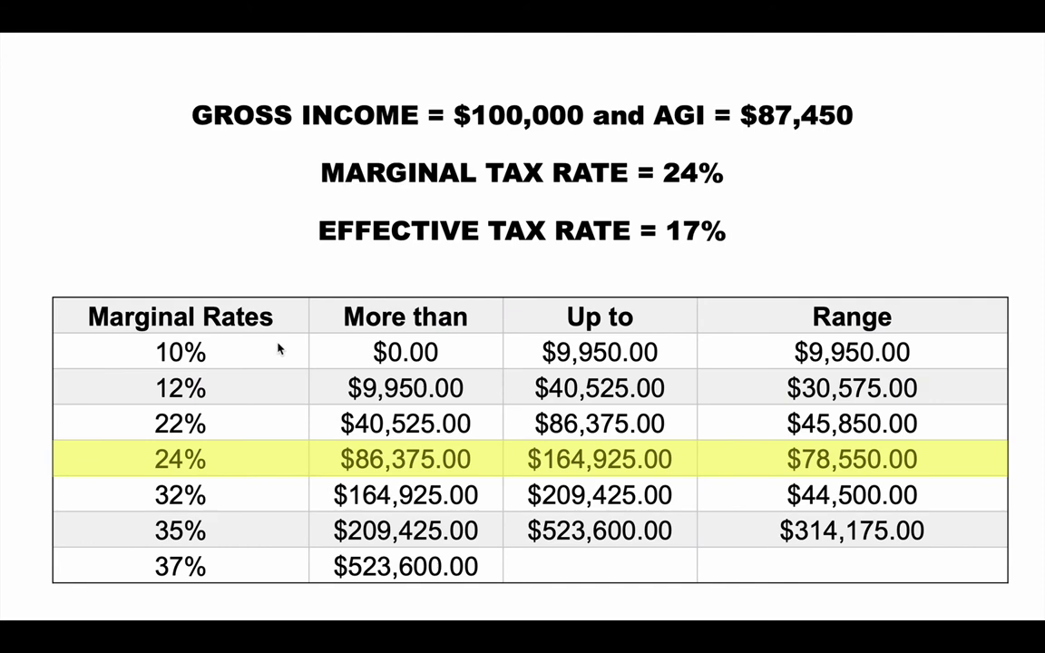
key(Right)
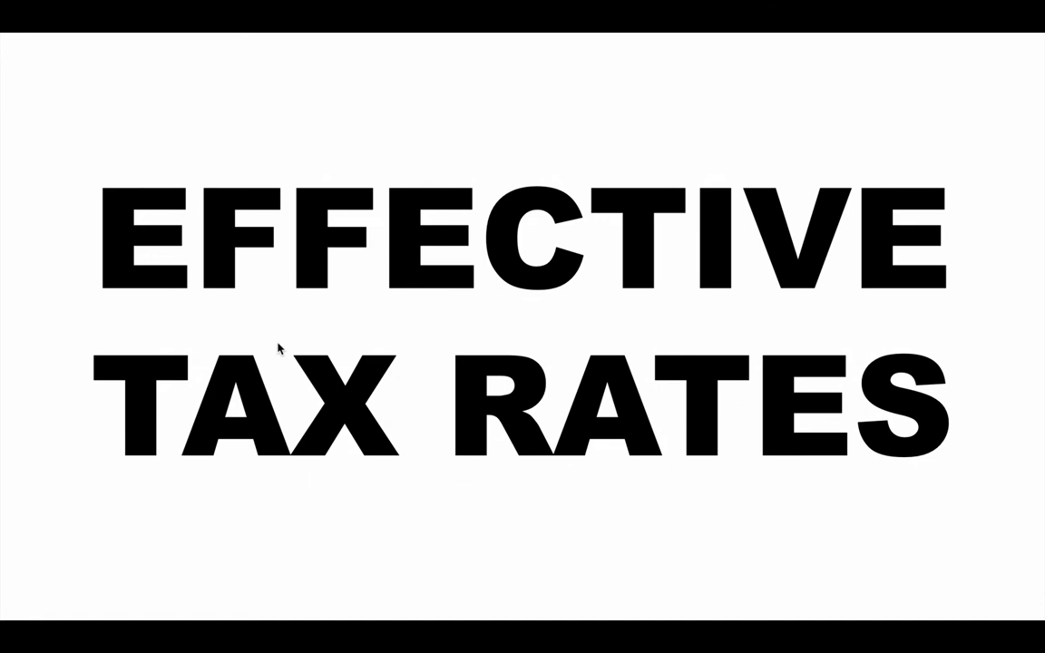
key(Right)
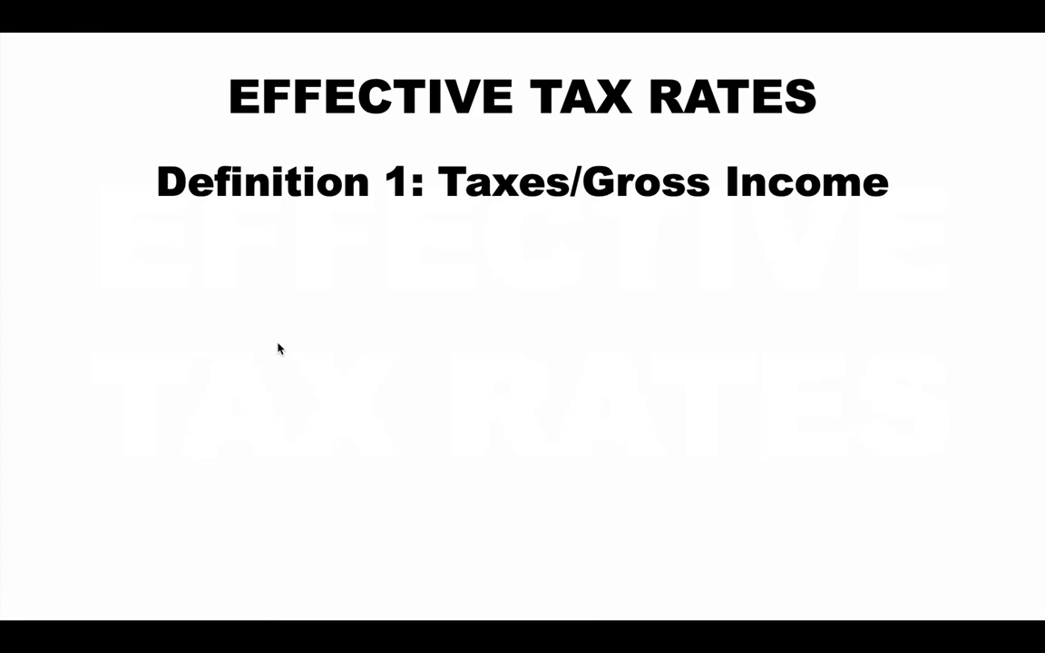
Return to the tax spreadsheet in Chrome and examine total taxes paid, gross income and the effective tax rate.
key(super+Tab)
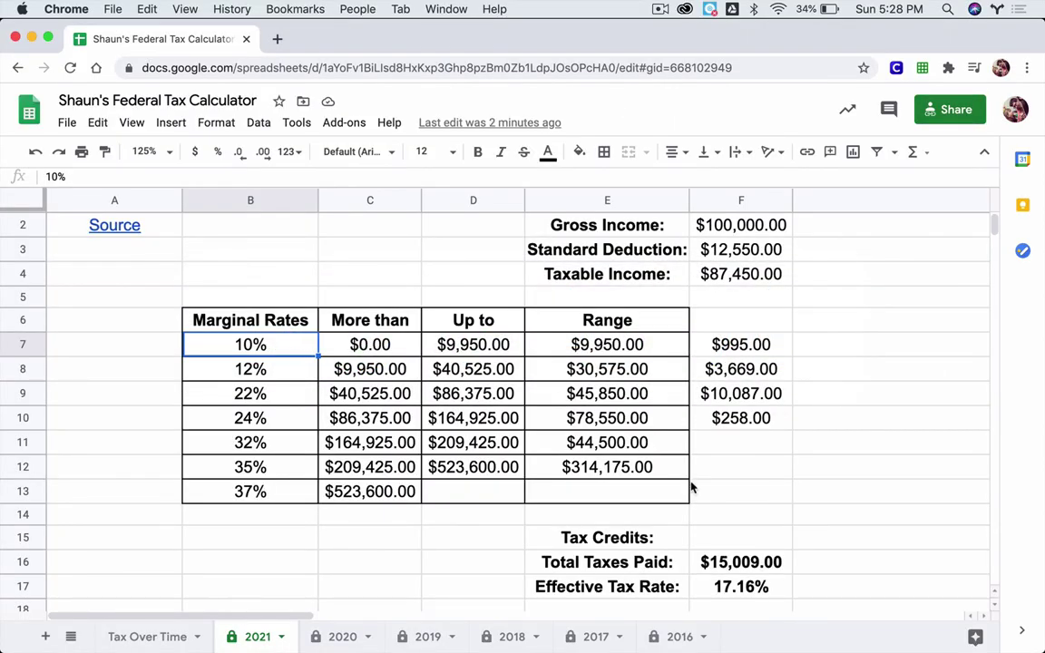
click(715, 564)
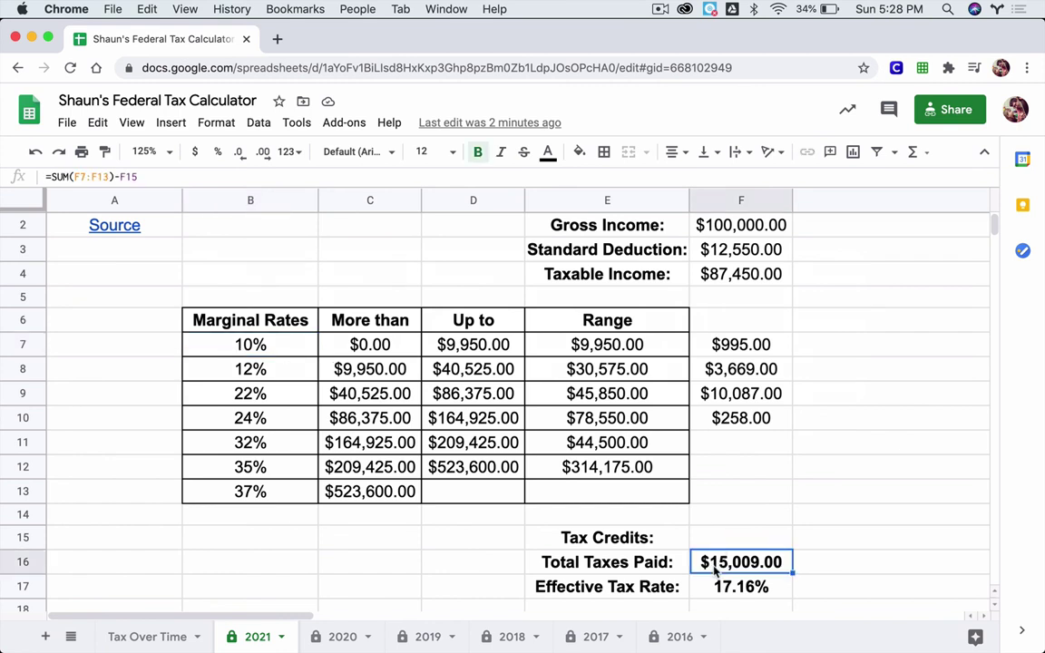
click(728, 232)
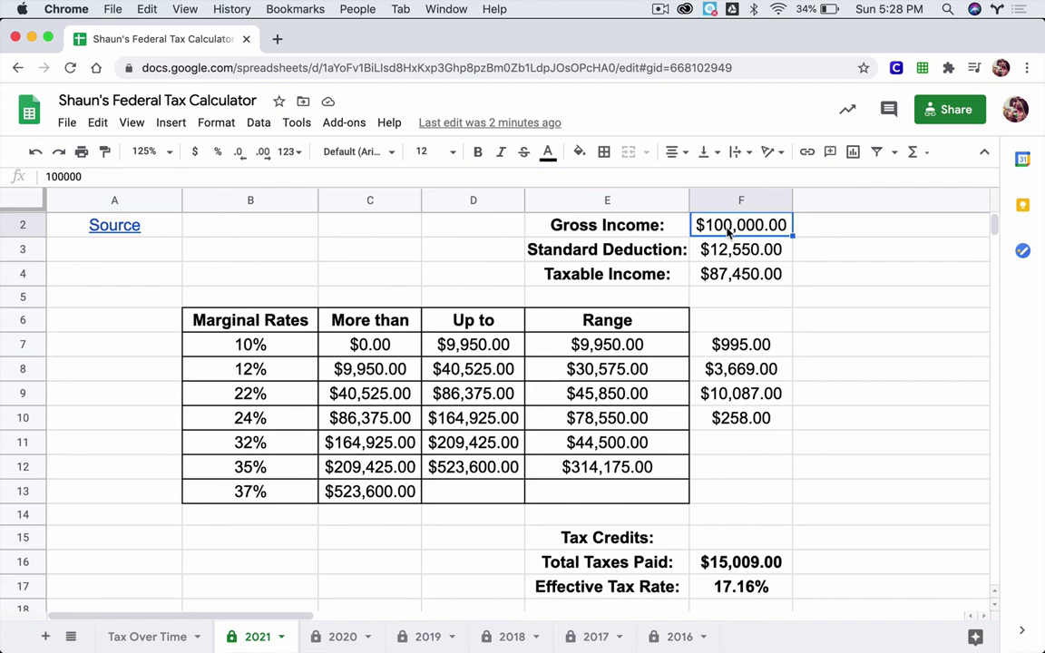
click(721, 588)
Reveal Definition 2, Taxes/AGI, in the PowerPoint slide show and return to the spreadsheet in Chrome.
key(super+Tab)
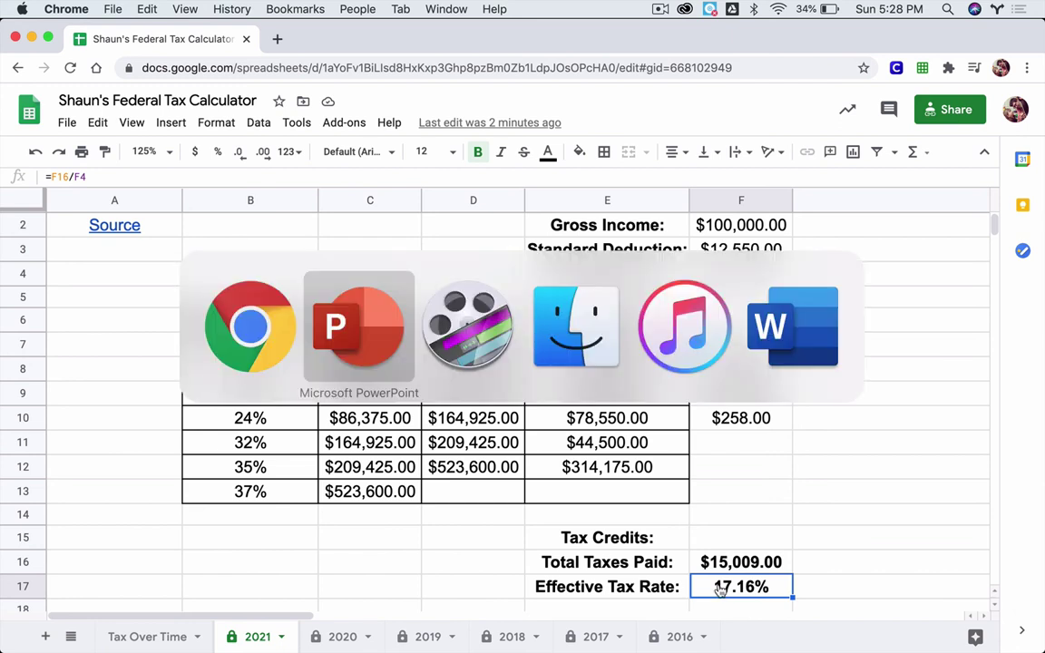
key(Right)
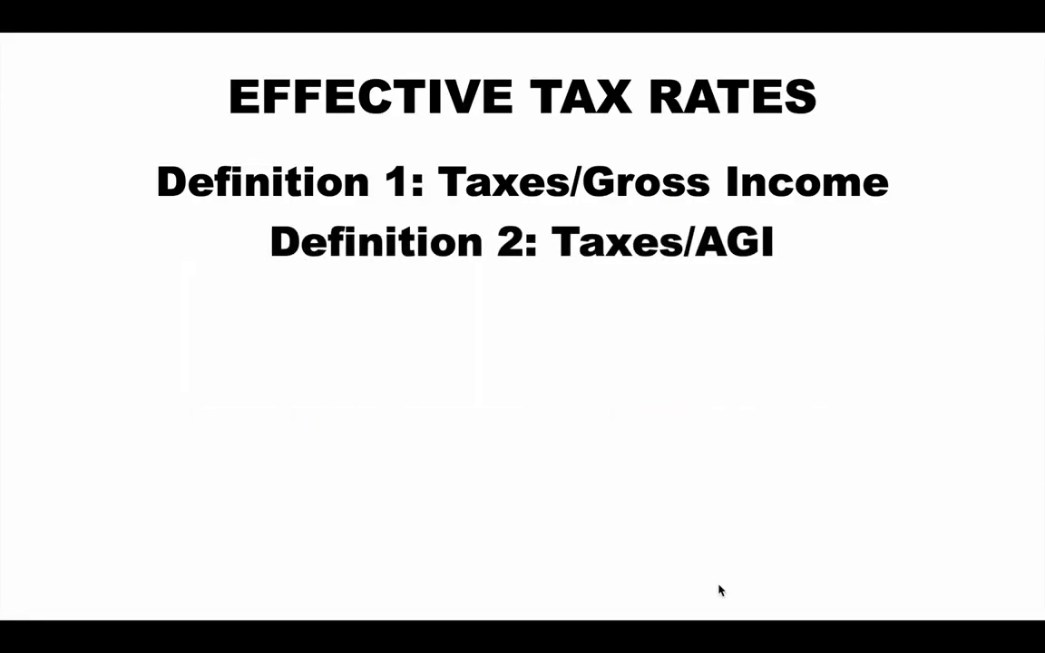
key(super+Tab)
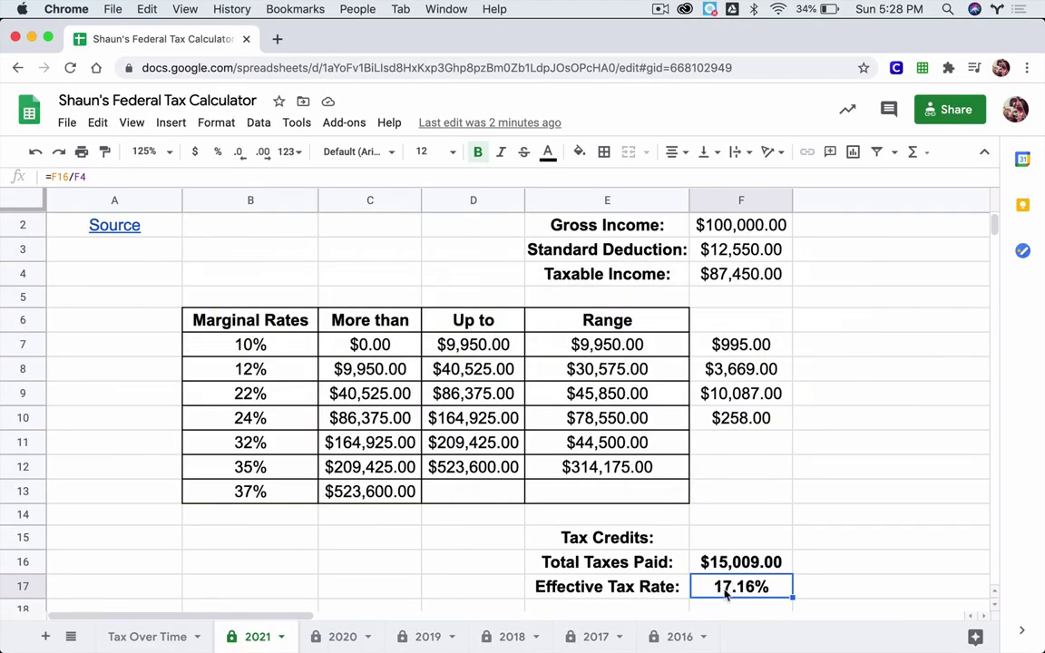
Compare total taxes paid, taxable income, gross income and the effective tax rate, and switch back to the PowerPoint slide show.
click(744, 564)
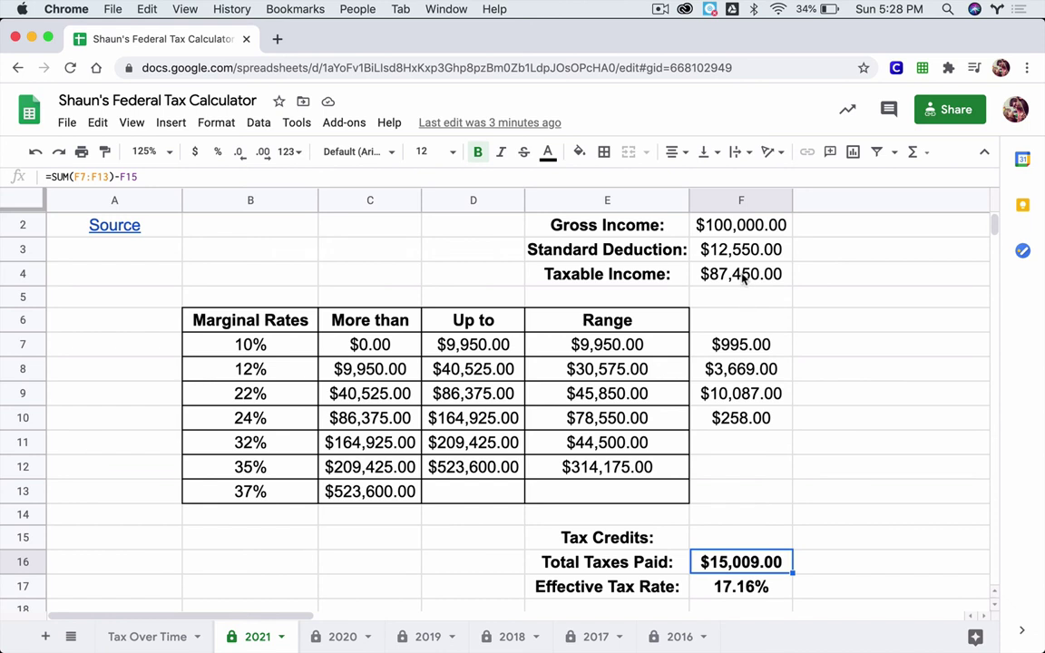
click(744, 276)
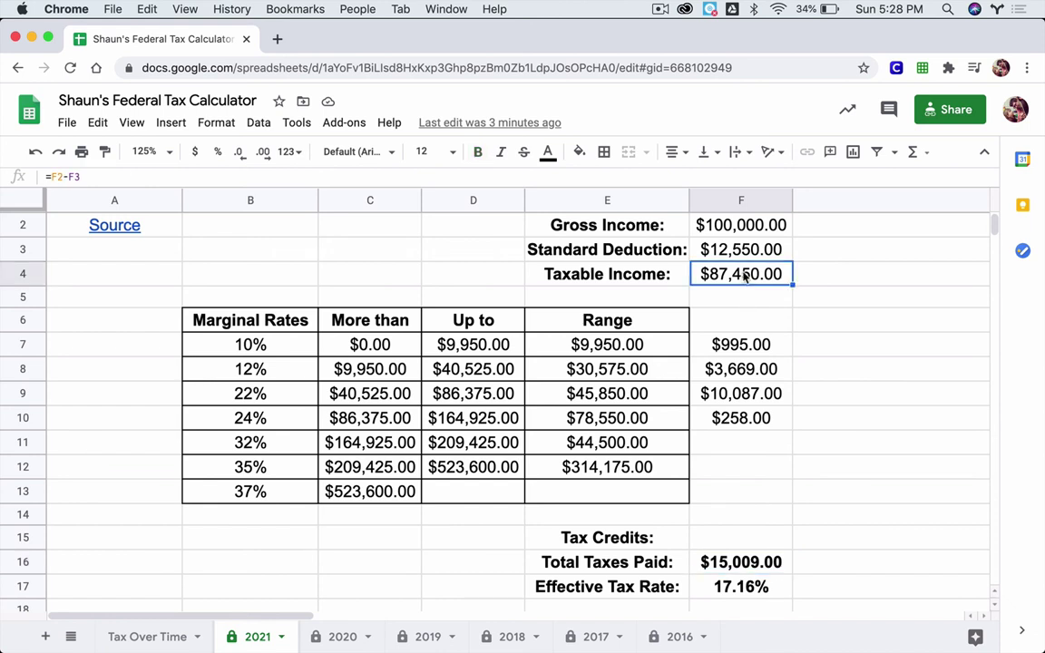
click(714, 589)
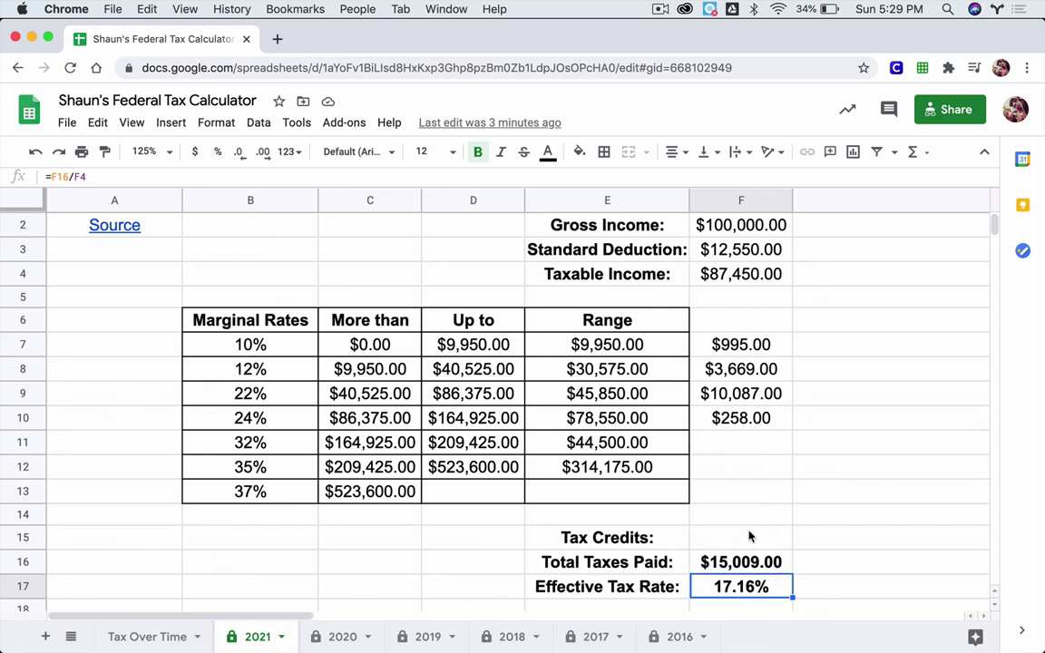
click(735, 231)
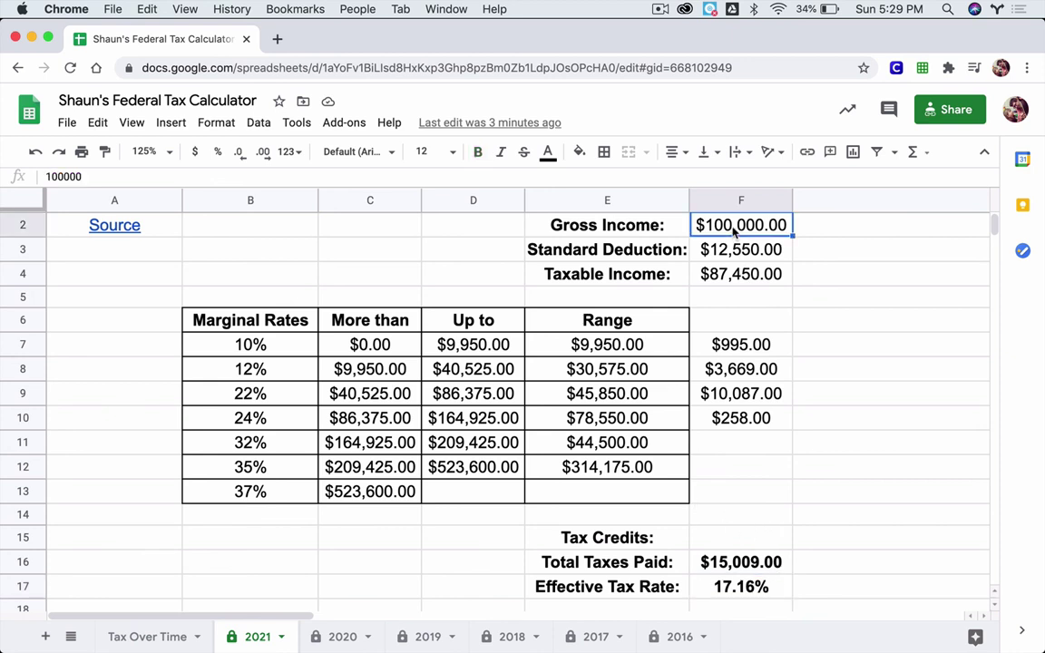
click(736, 274)
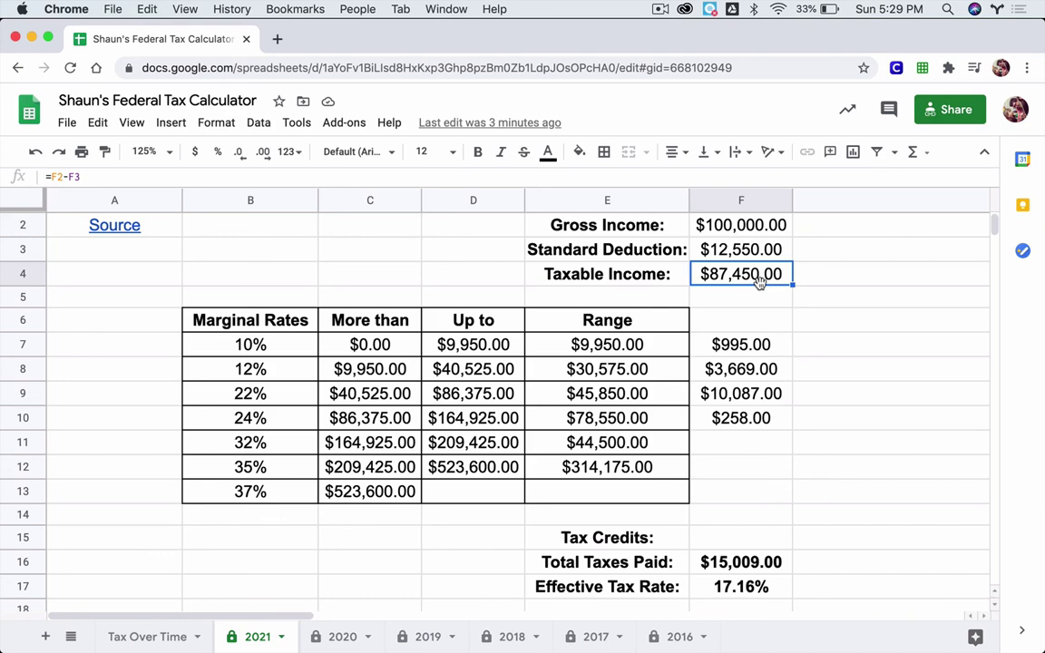
key(super+Tab)
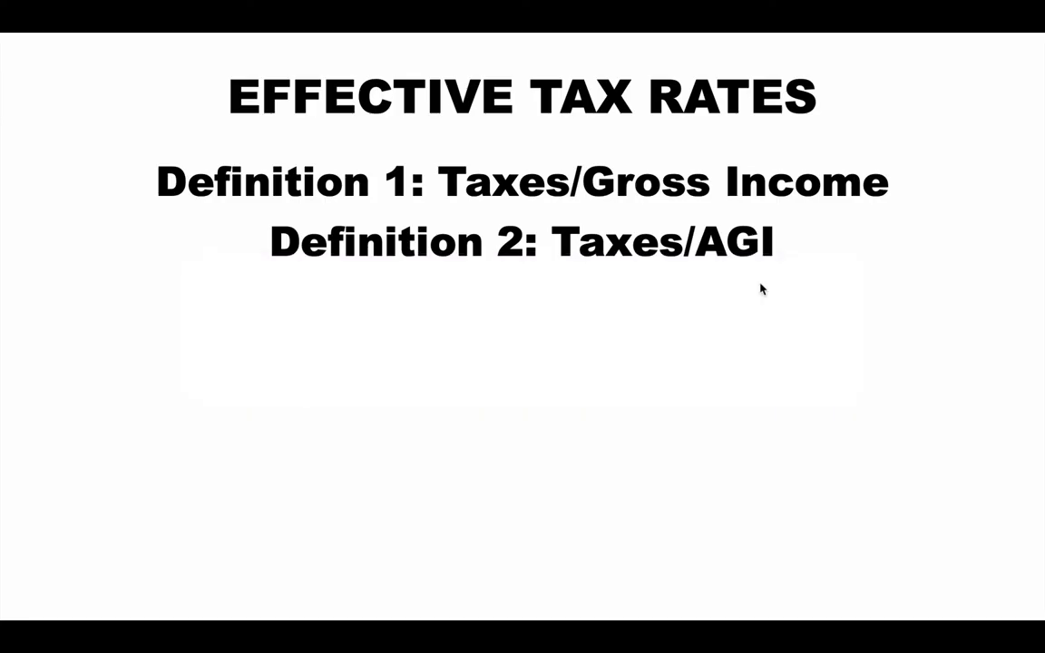